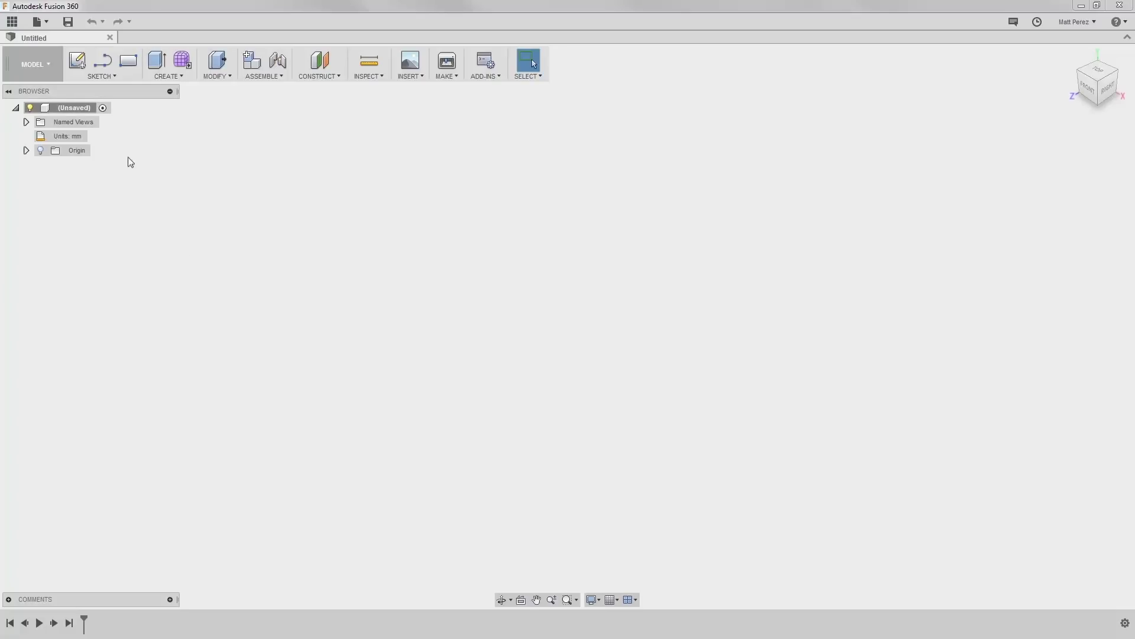
Step: Create a new design and close the extra Untitled tab so only one remains
click(47, 24)
click(48, 38)
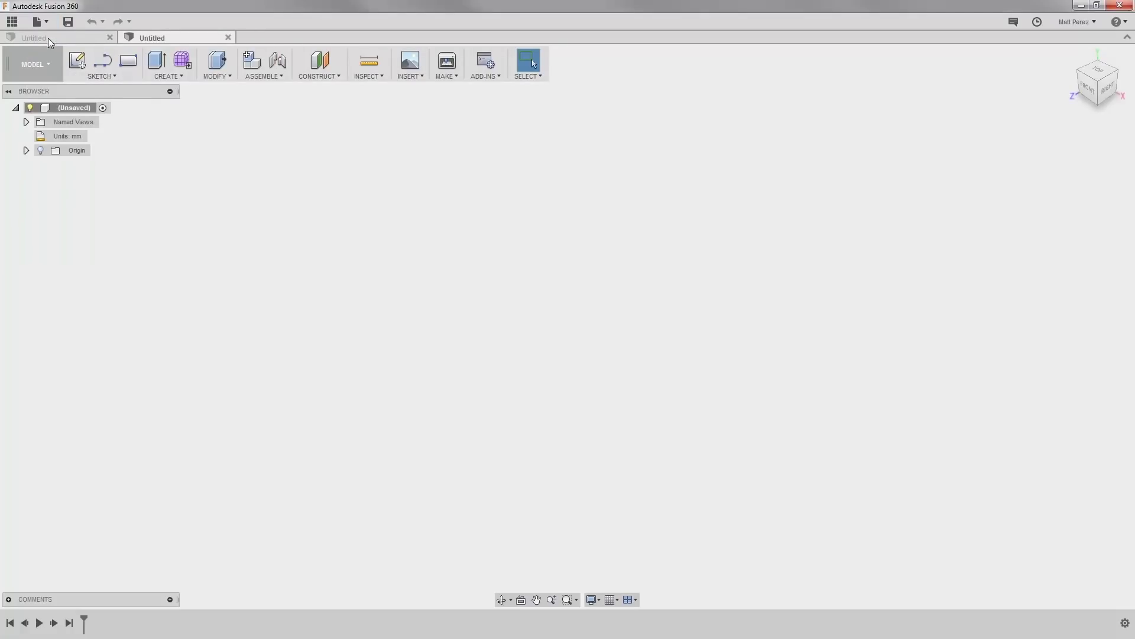
click(109, 38)
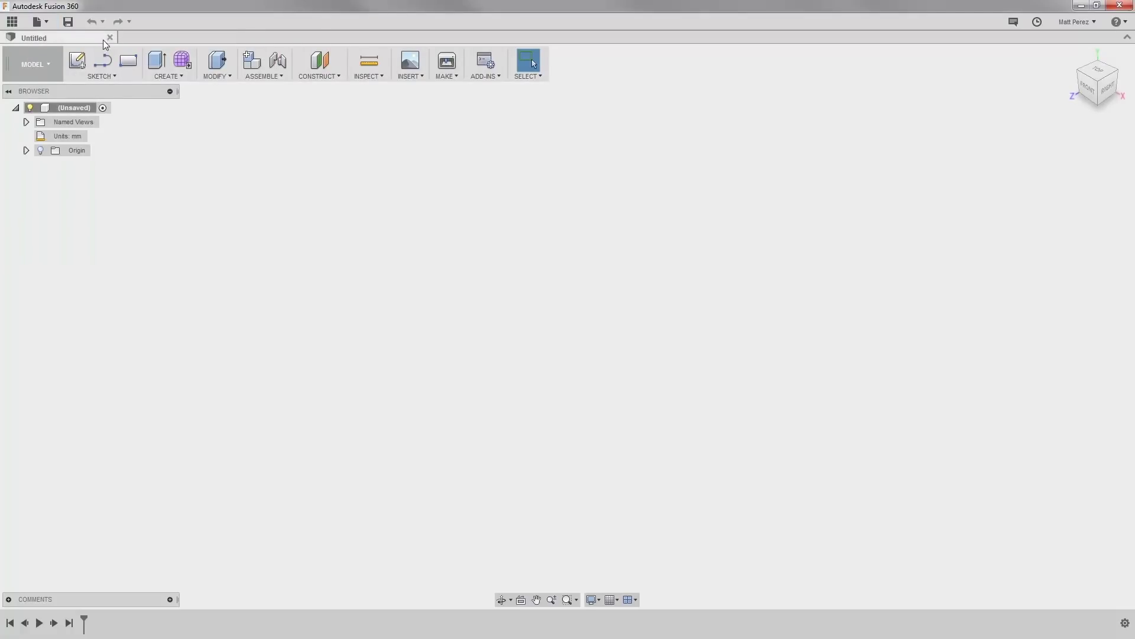
Step: Change the design units from millimetres to inches
click(92, 137)
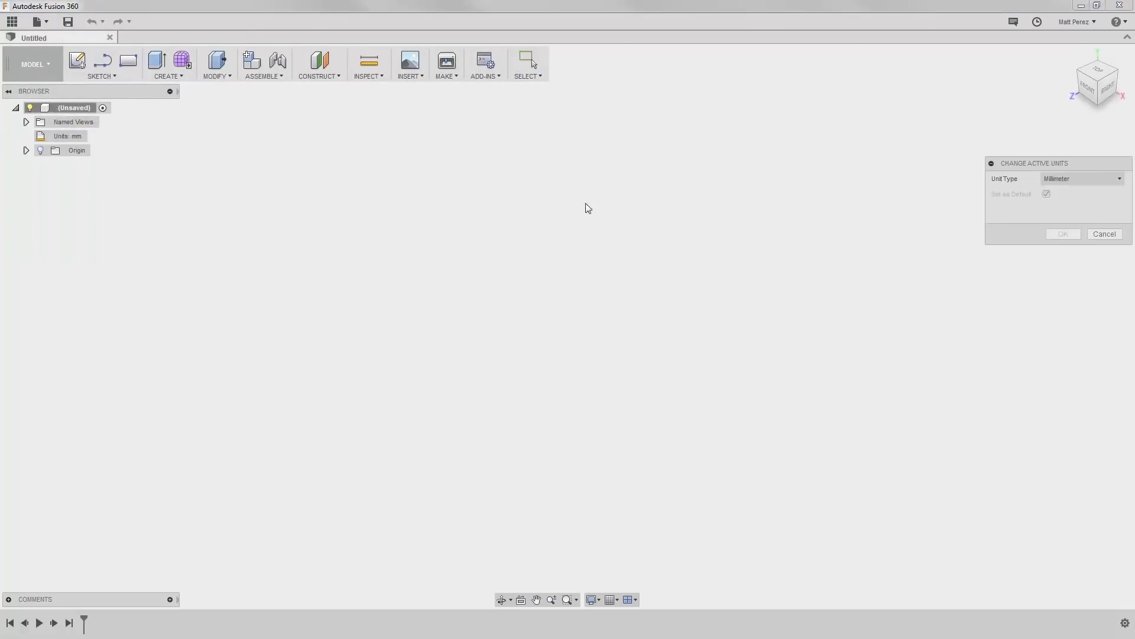
click(1071, 183)
click(1070, 219)
click(1065, 233)
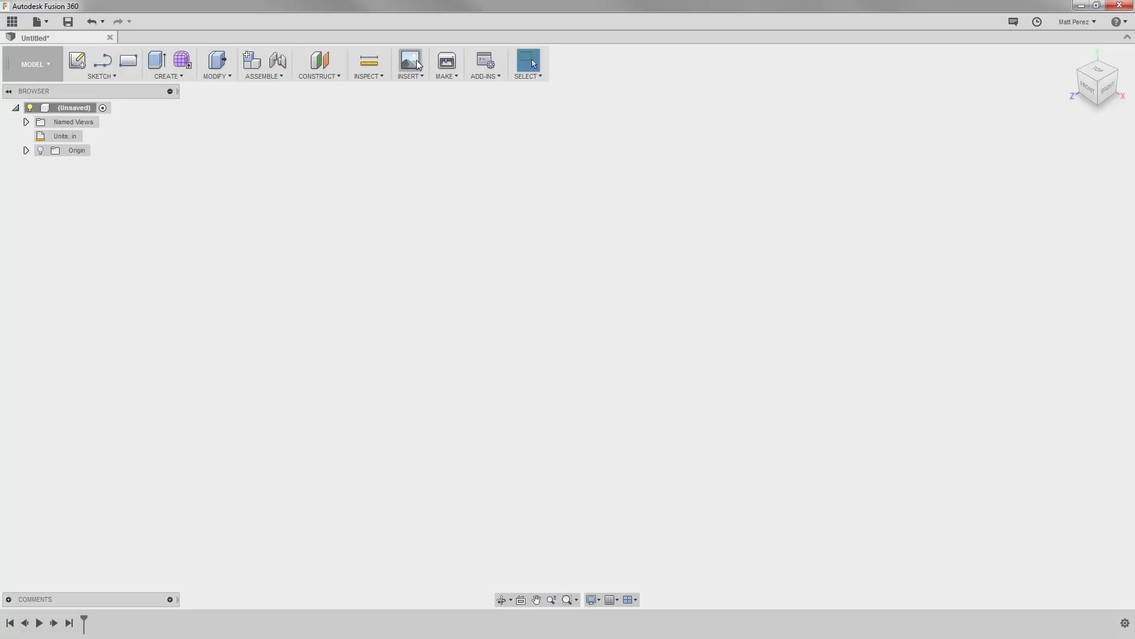
Step: Start an Attached Canvas on the XZ plane and open the image file picker
click(416, 76)
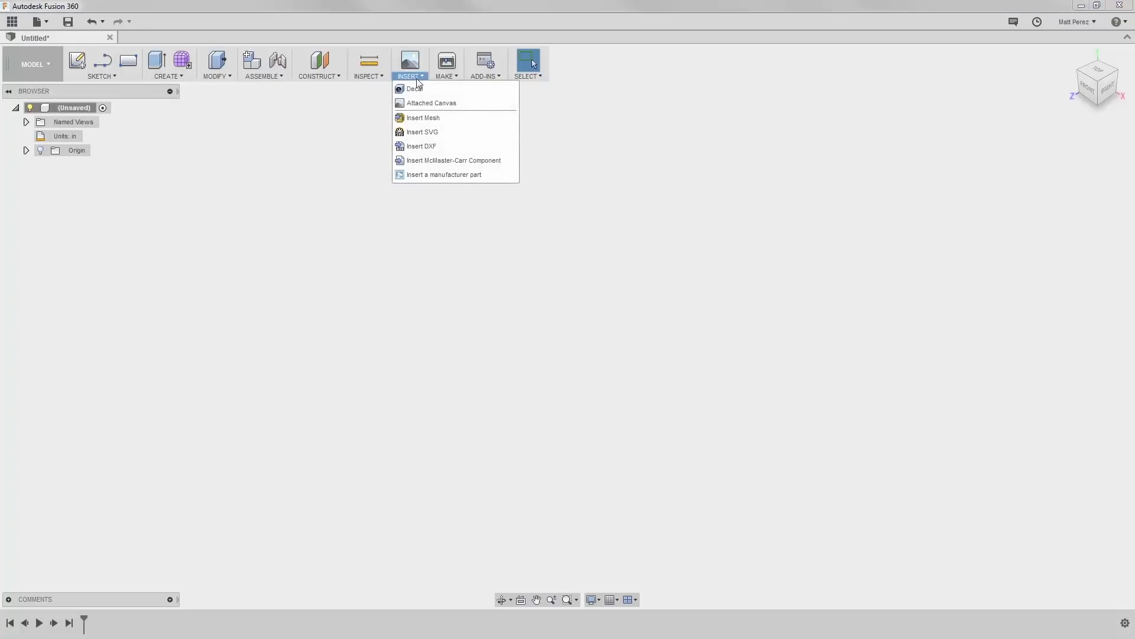
click(415, 103)
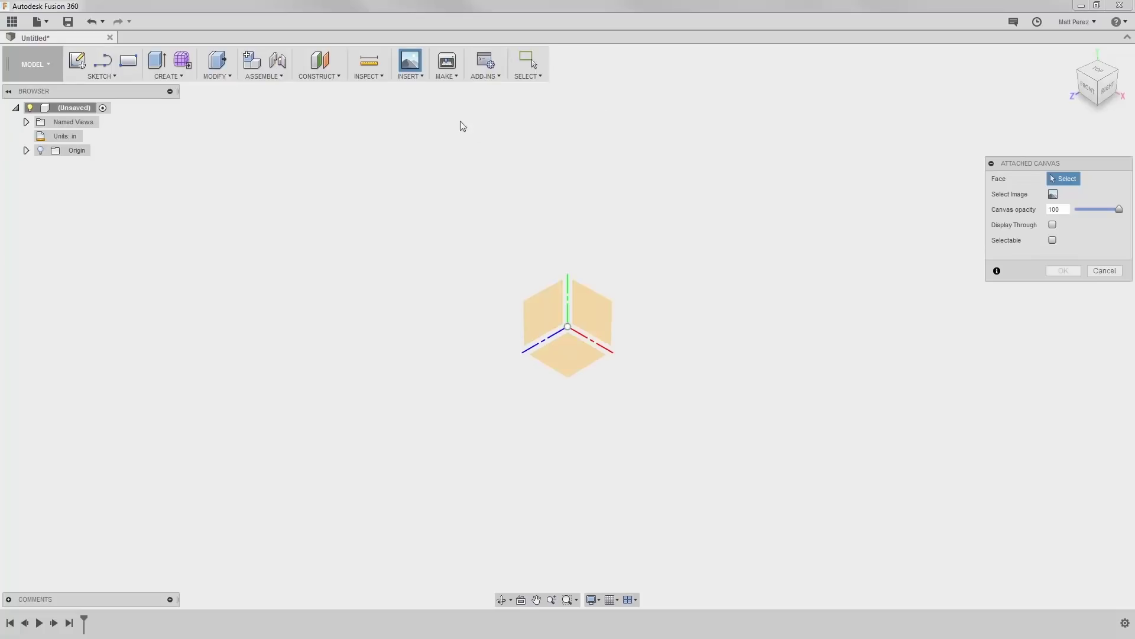
click(572, 354)
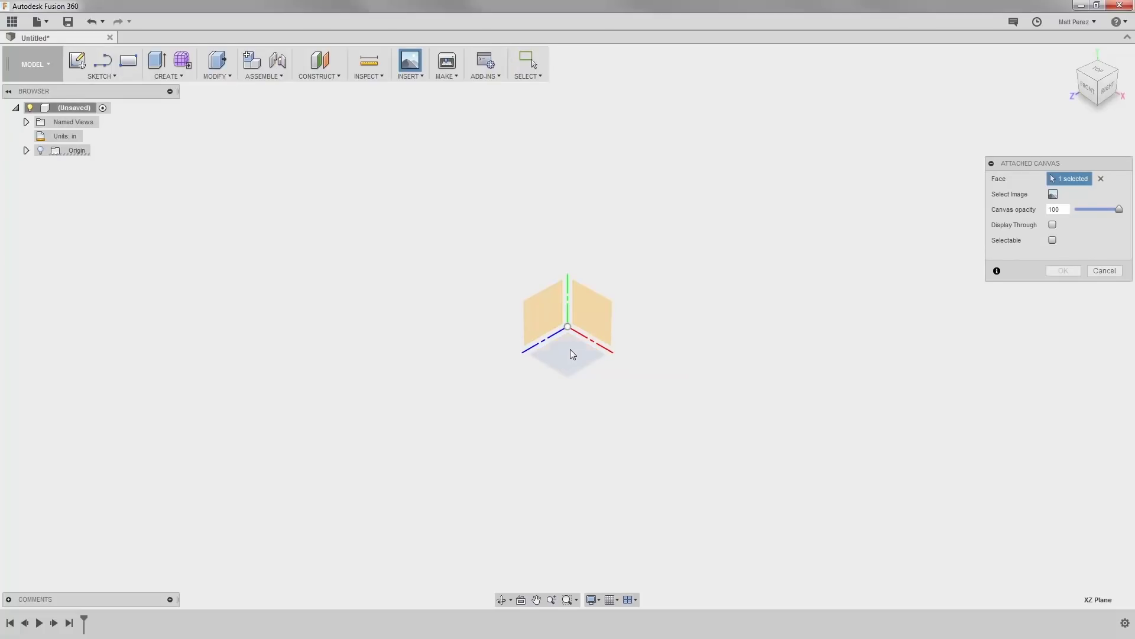
click(1053, 195)
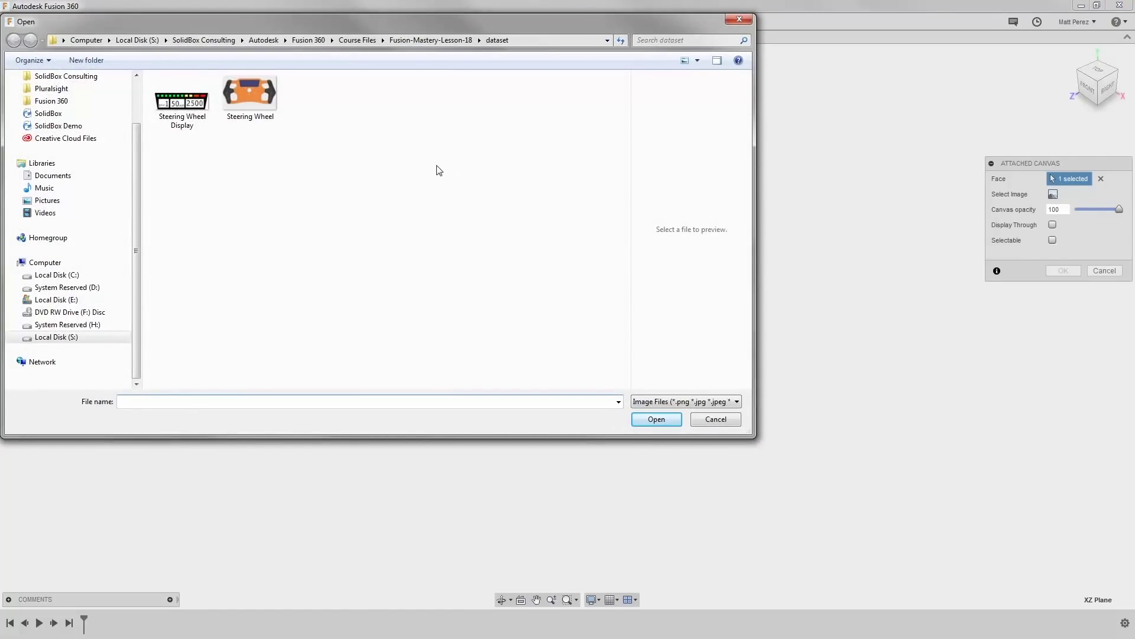
Step: Open the Steering Wheel image as the canvas picture
click(252, 97)
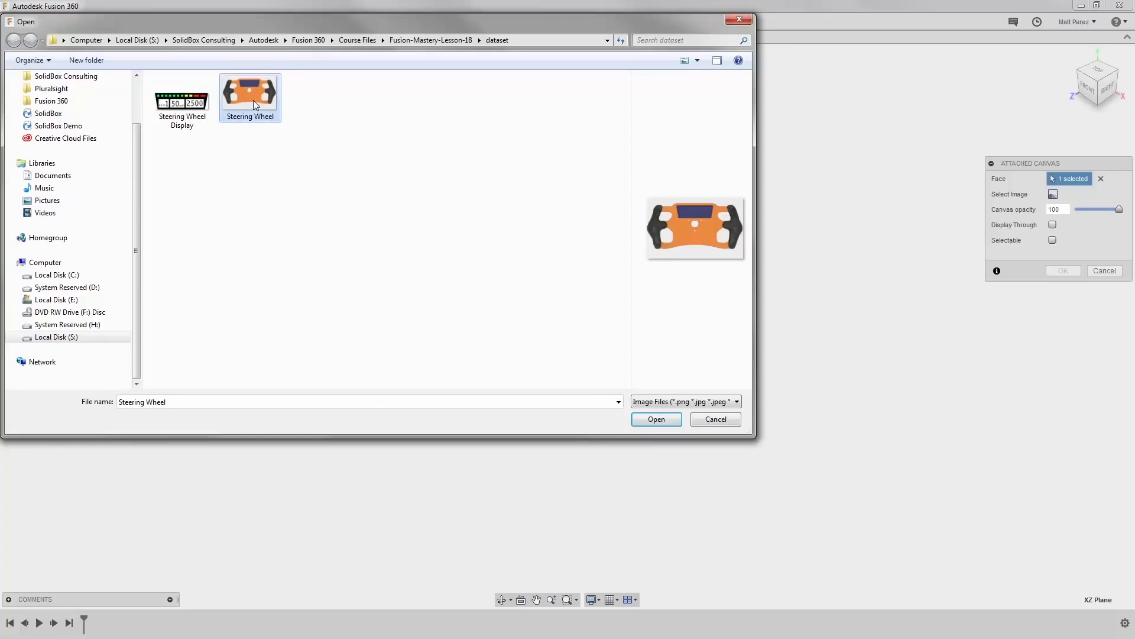
click(668, 418)
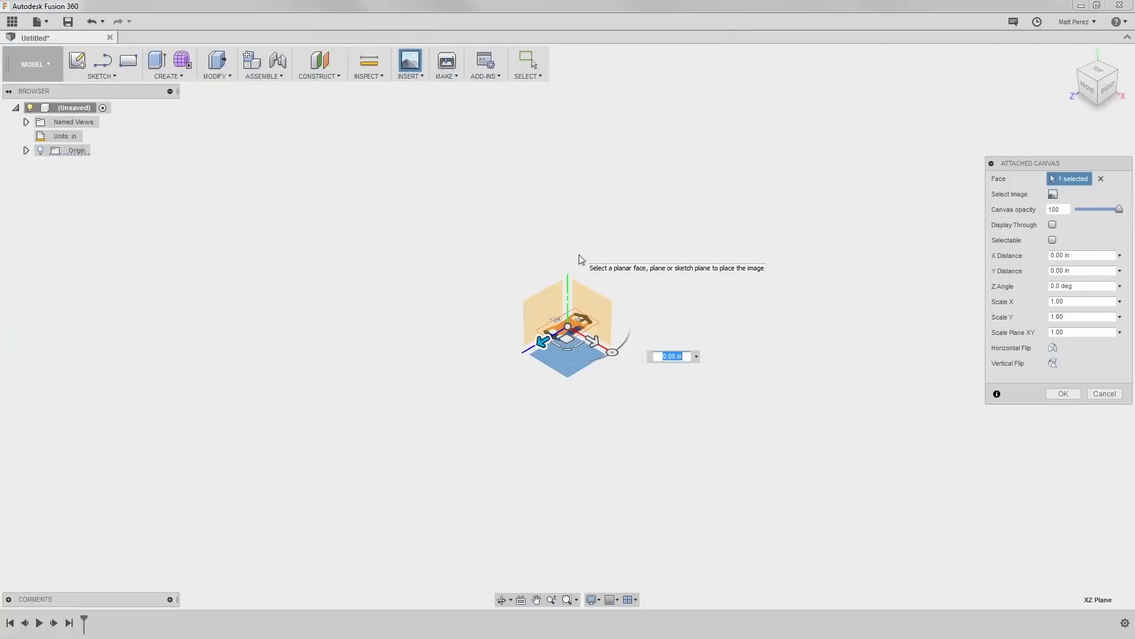
Step: Rotate the canvas to a 90 deg Z Angle and view it from Top, wheel horizontal
middle_drag(577, 264, 577, 307)
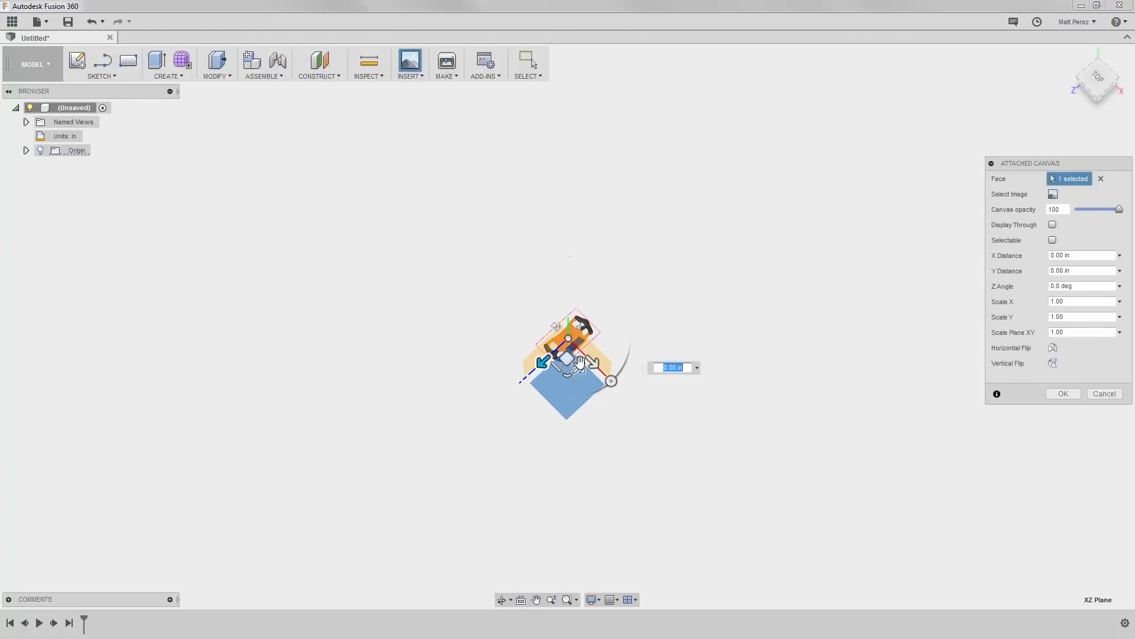
scroll(565, 350, up, 2)
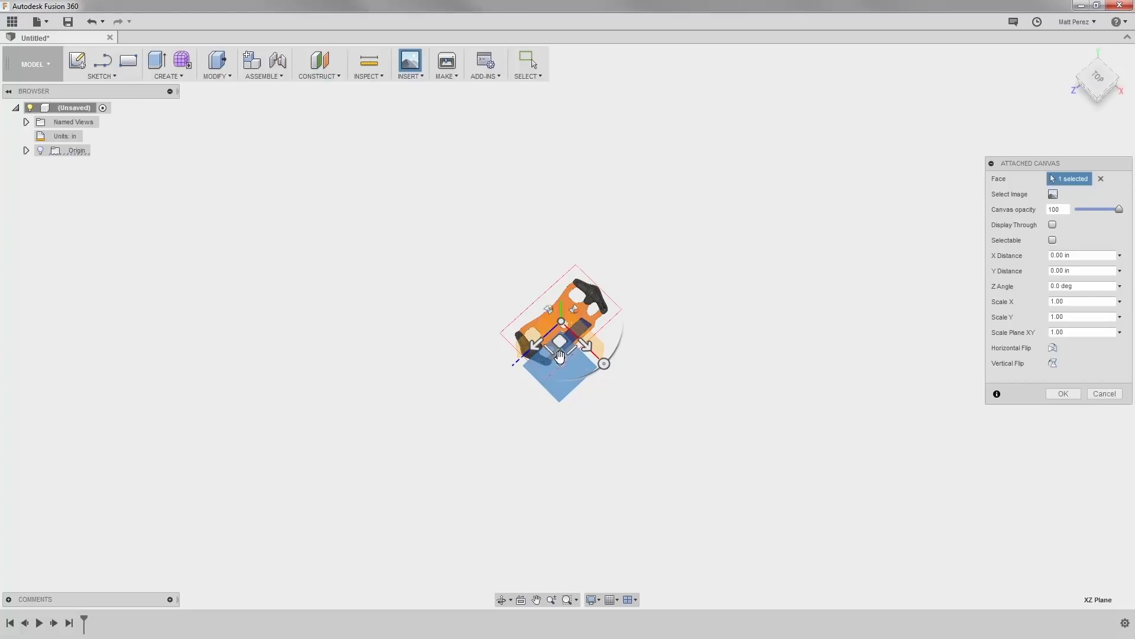
drag(604, 363, 610, 279)
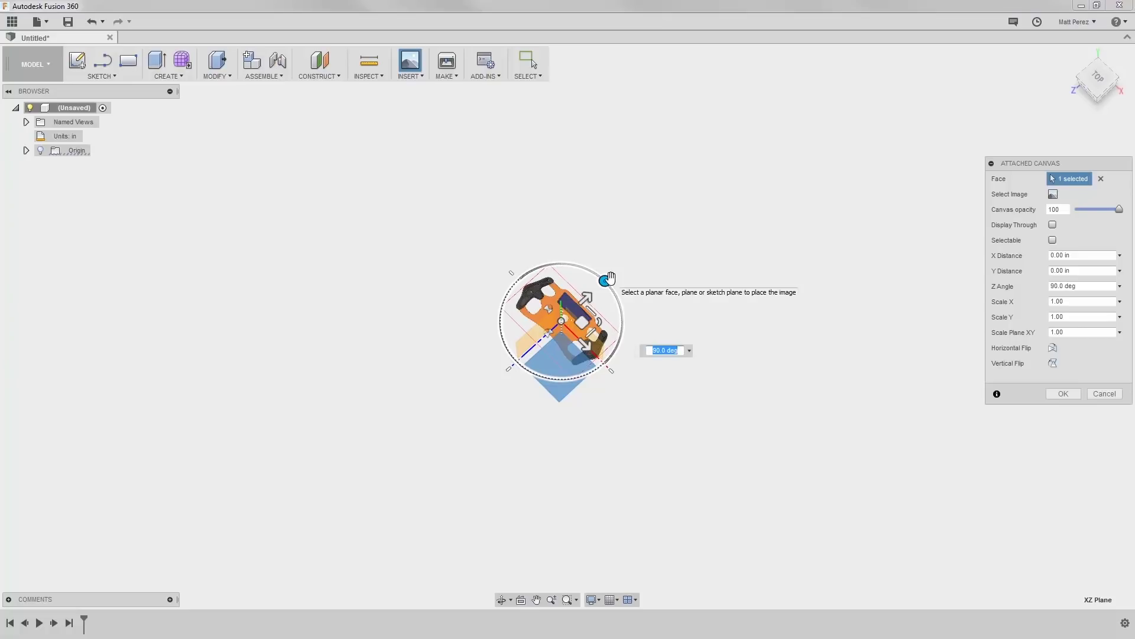
click(1098, 85)
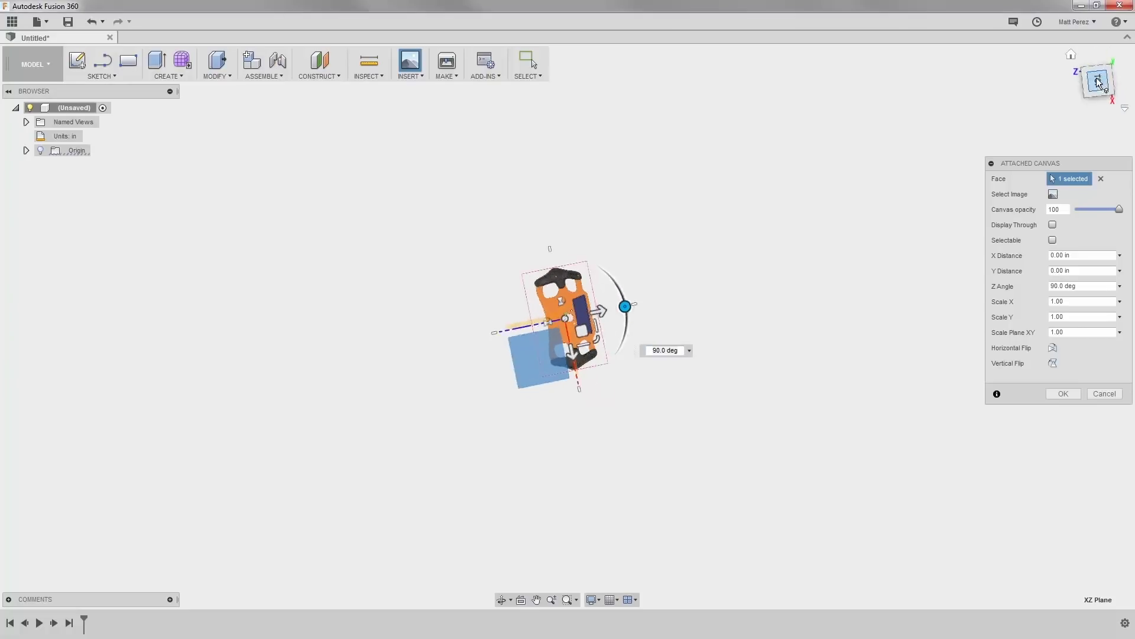
click(1115, 57)
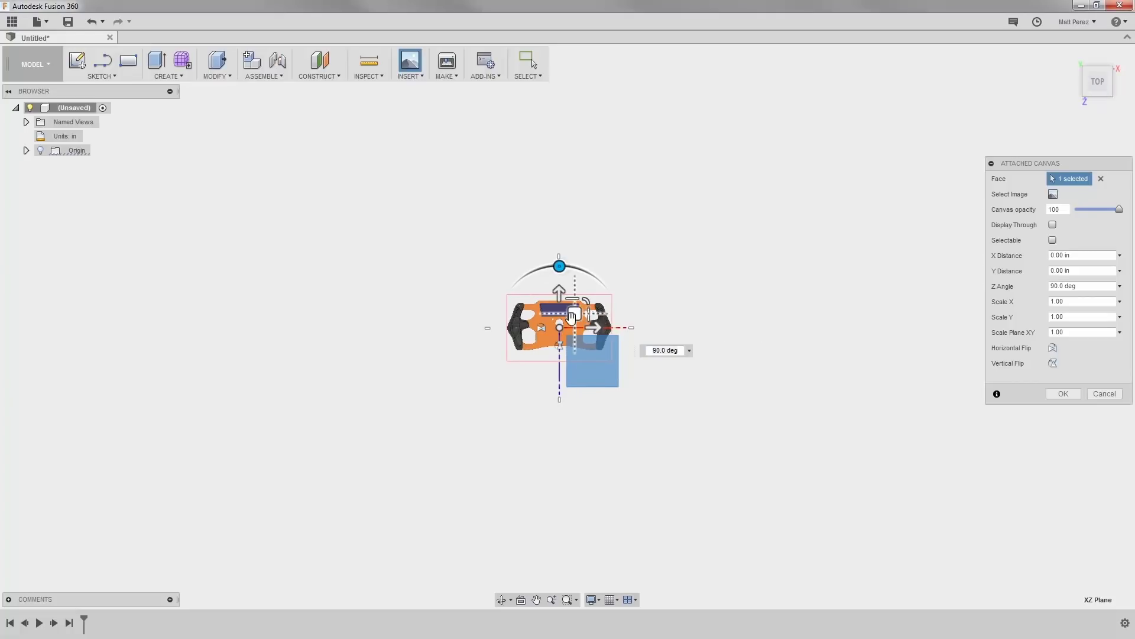
scroll(571, 317, up, 5)
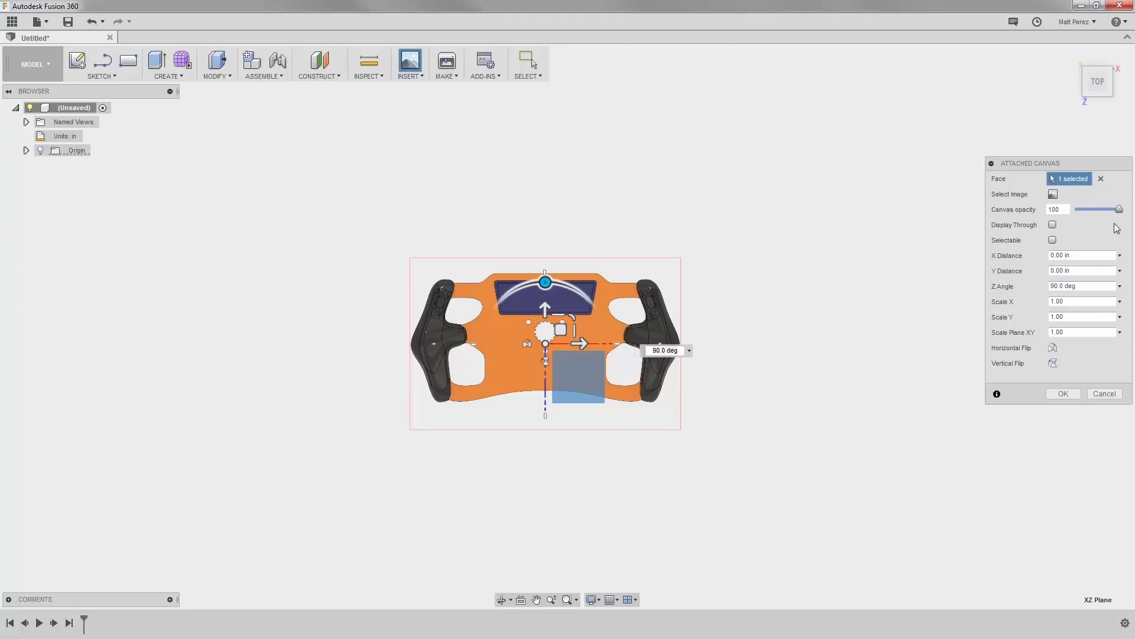
Step: Set the Steering Wheel canvas opacity to 50 and confirm the Attached Canvas
drag(1119, 210, 1099, 214)
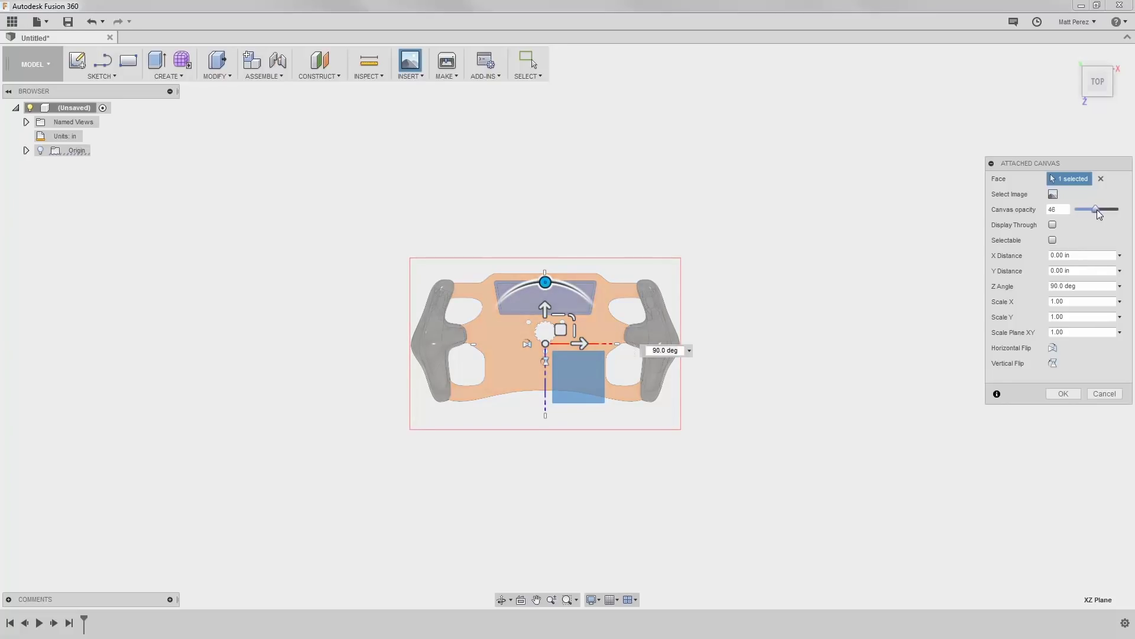
click(1064, 208)
key(Home)
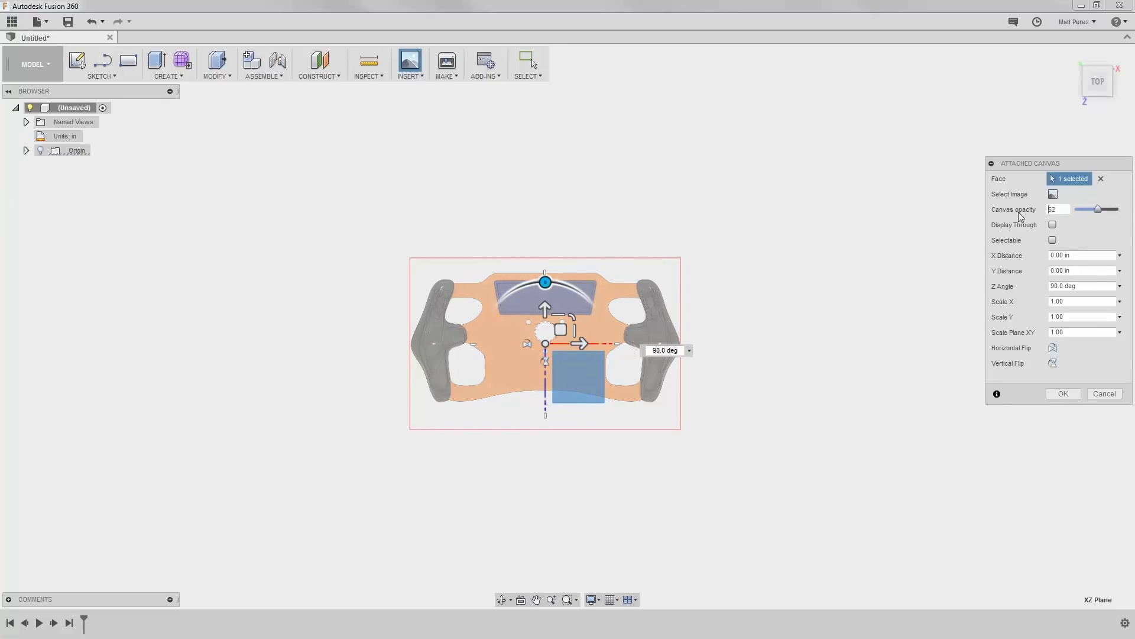
key(shift+End)
text(50)
click(1072, 391)
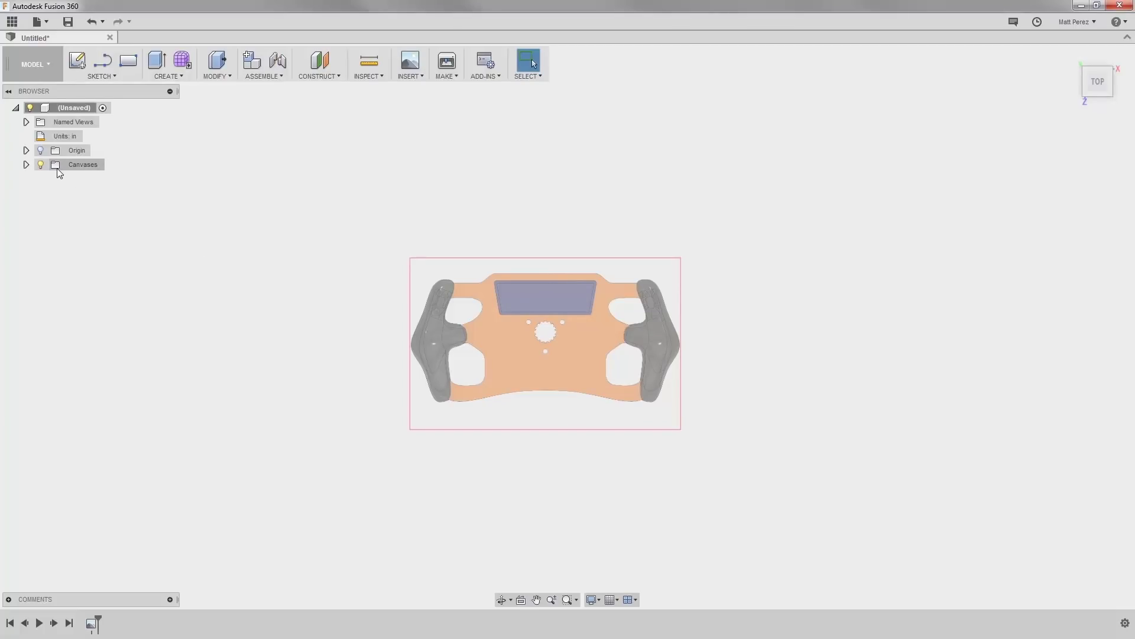
Step: Expand Canvases, toggle the canvas visibility off and on, and right-click Steering Wheel
click(26, 164)
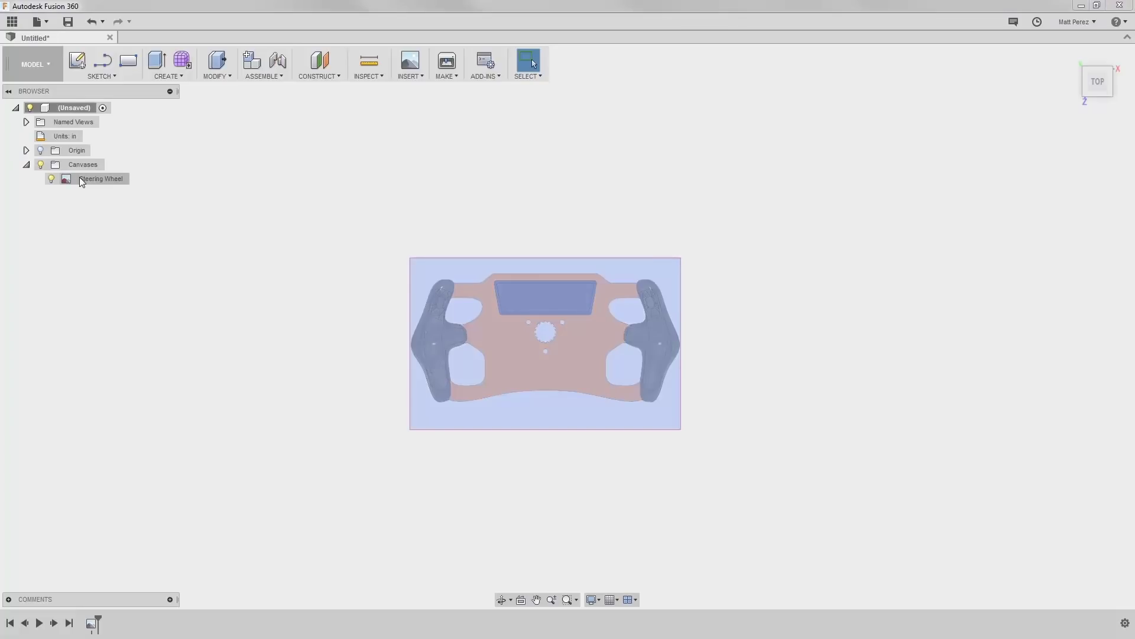
click(52, 179)
click(51, 179)
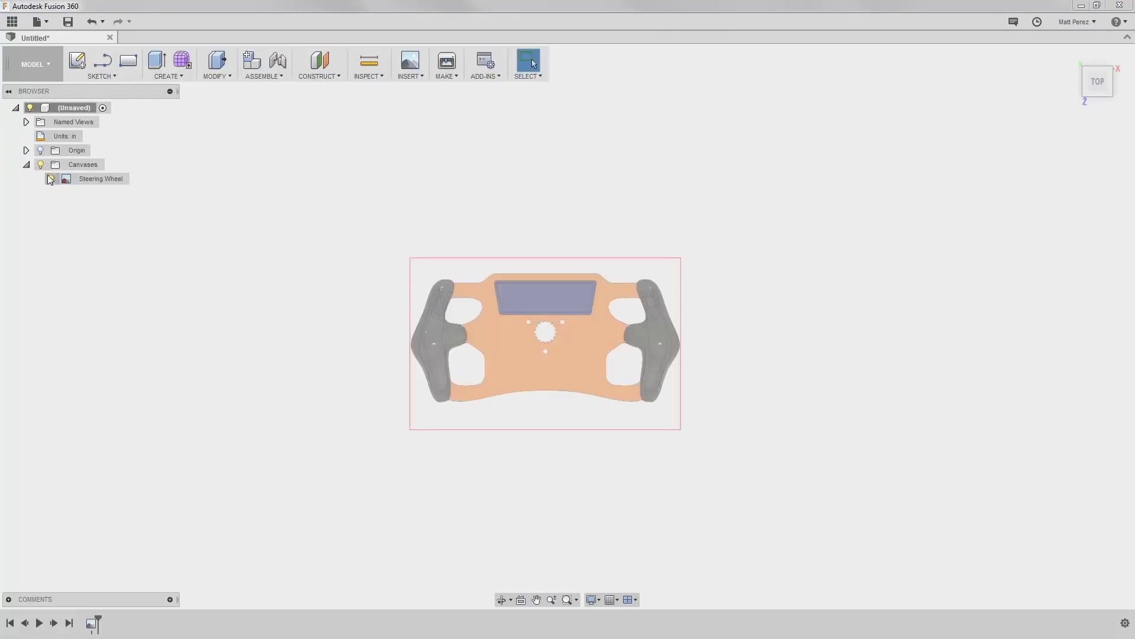
click(42, 165)
click(41, 165)
right_click(98, 183)
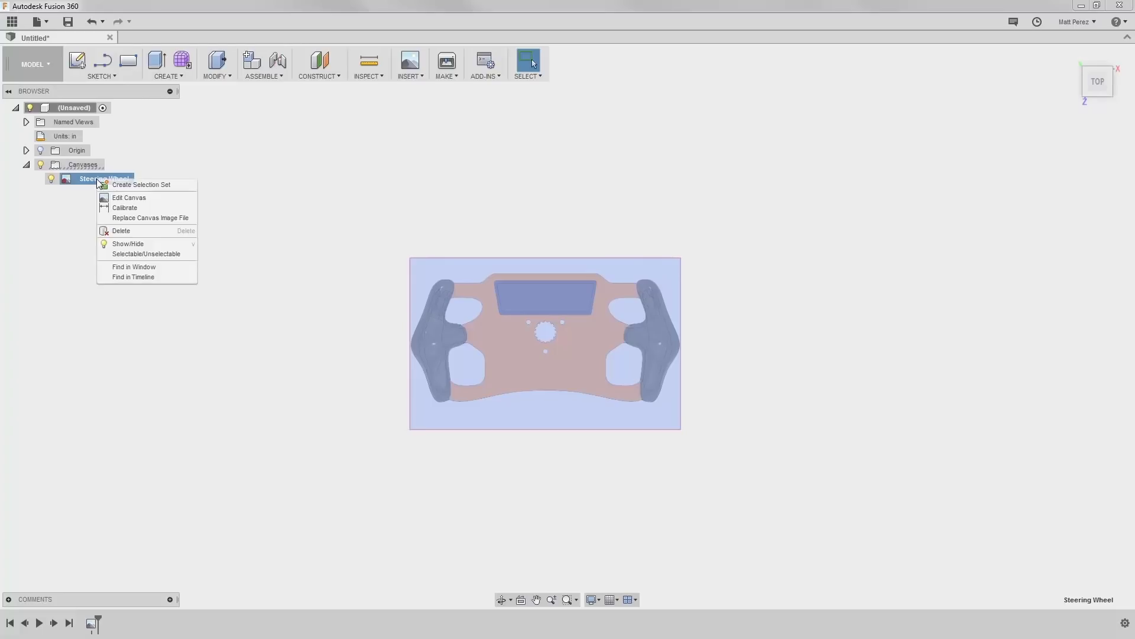
Step: Calibrate the canvas so hub centre to right grip edge measures 6 in
click(116, 208)
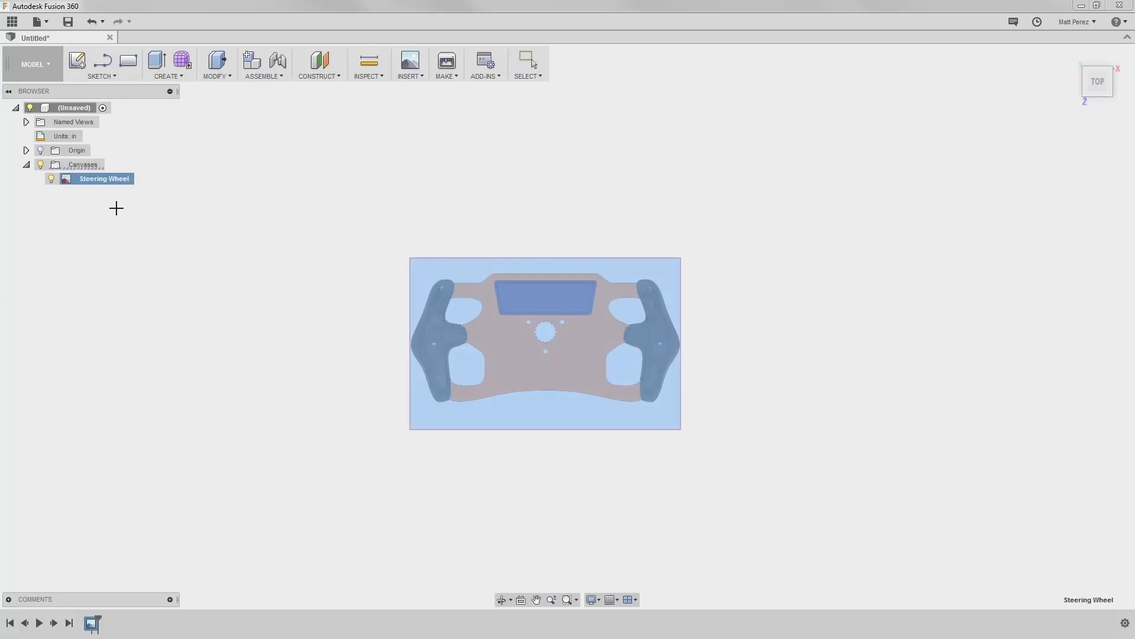
click(437, 328)
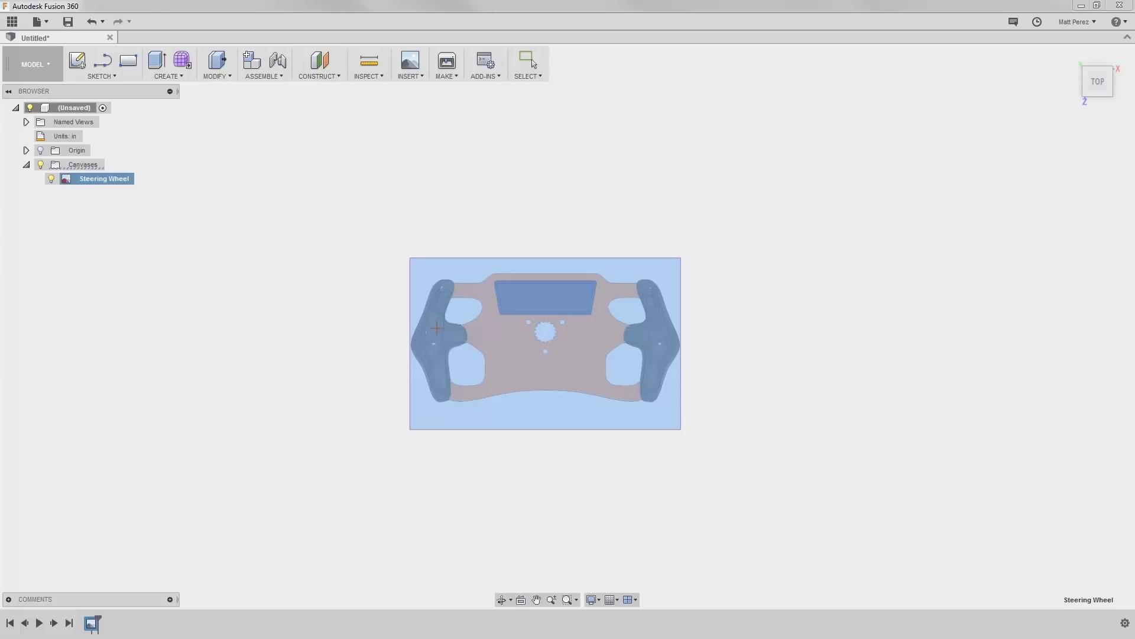
click(545, 332)
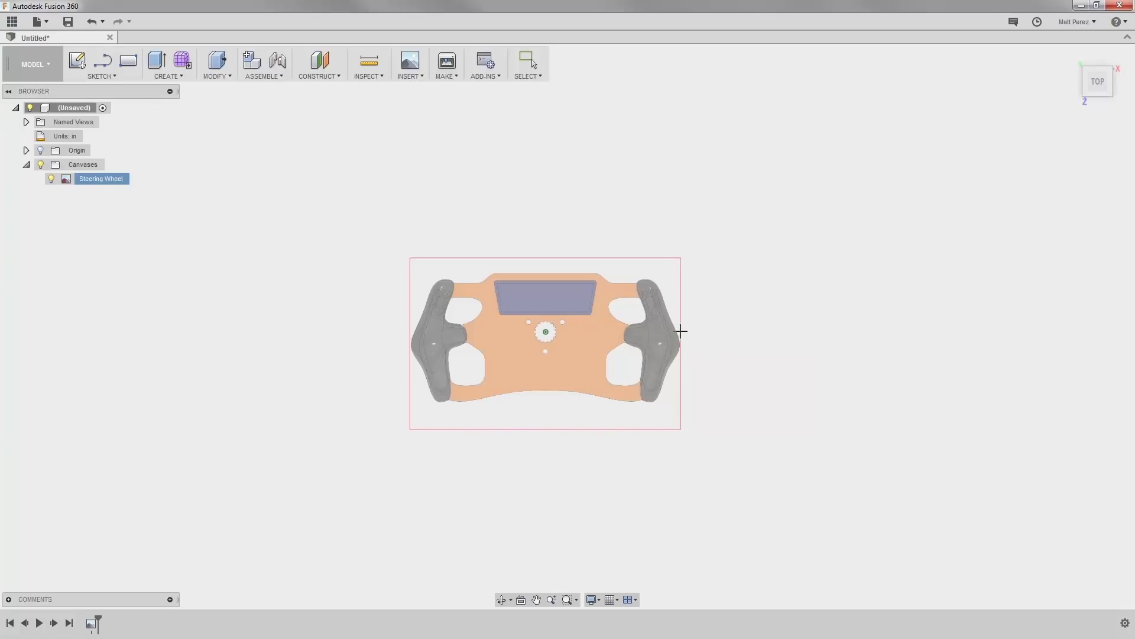
click(680, 330)
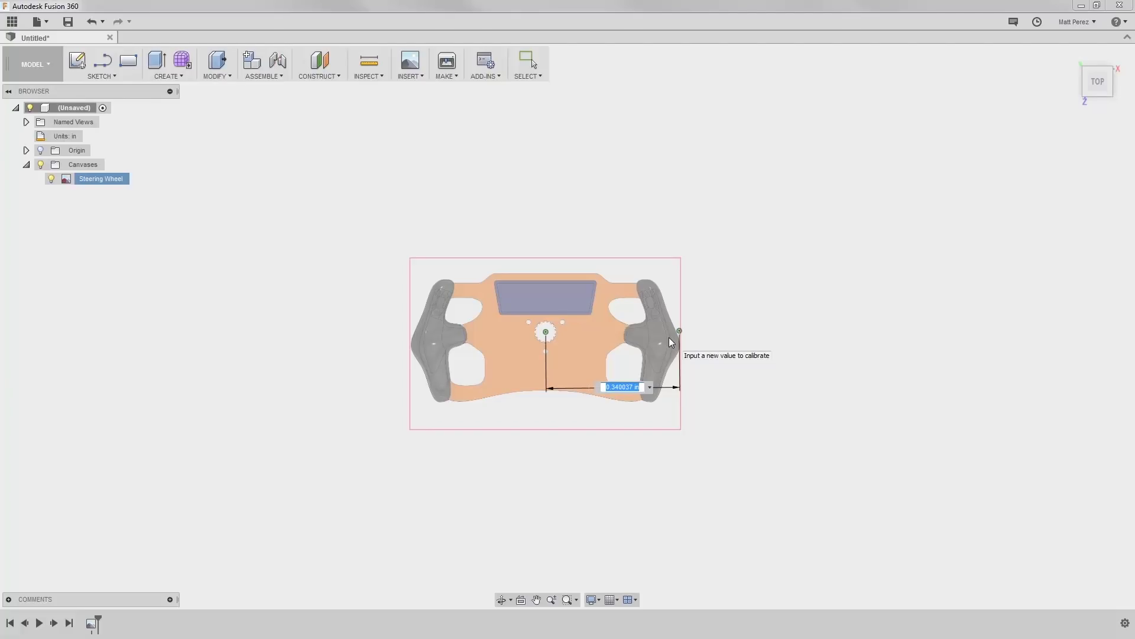
text(6)
key(Return)
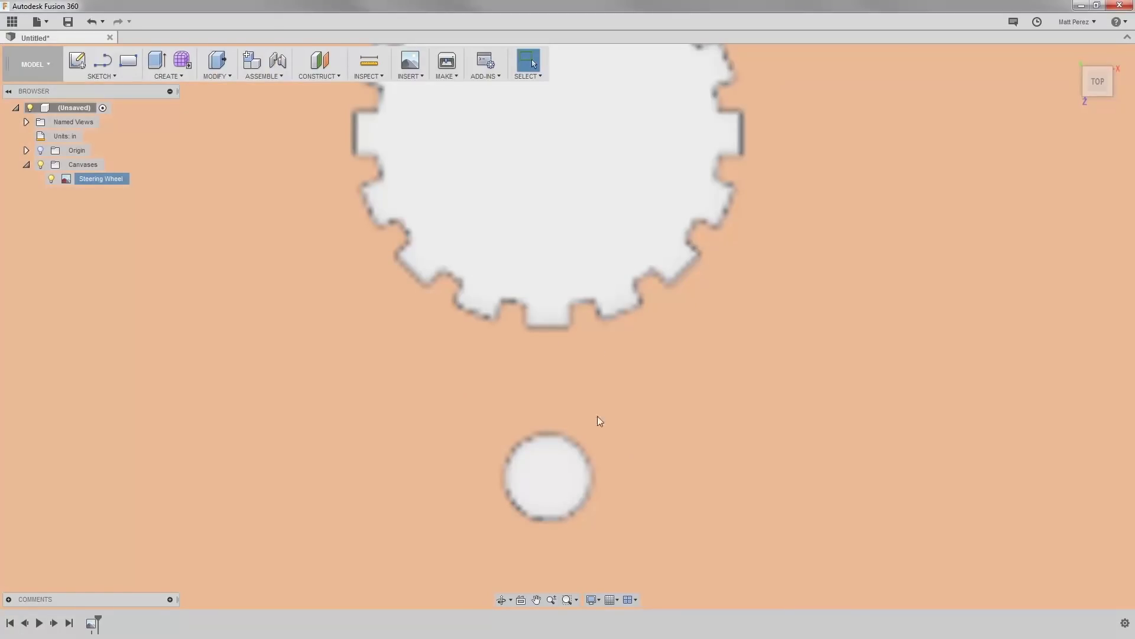
Step: Use the navigation bar's zoom Fit to show the whole steering wheel
click(576, 600)
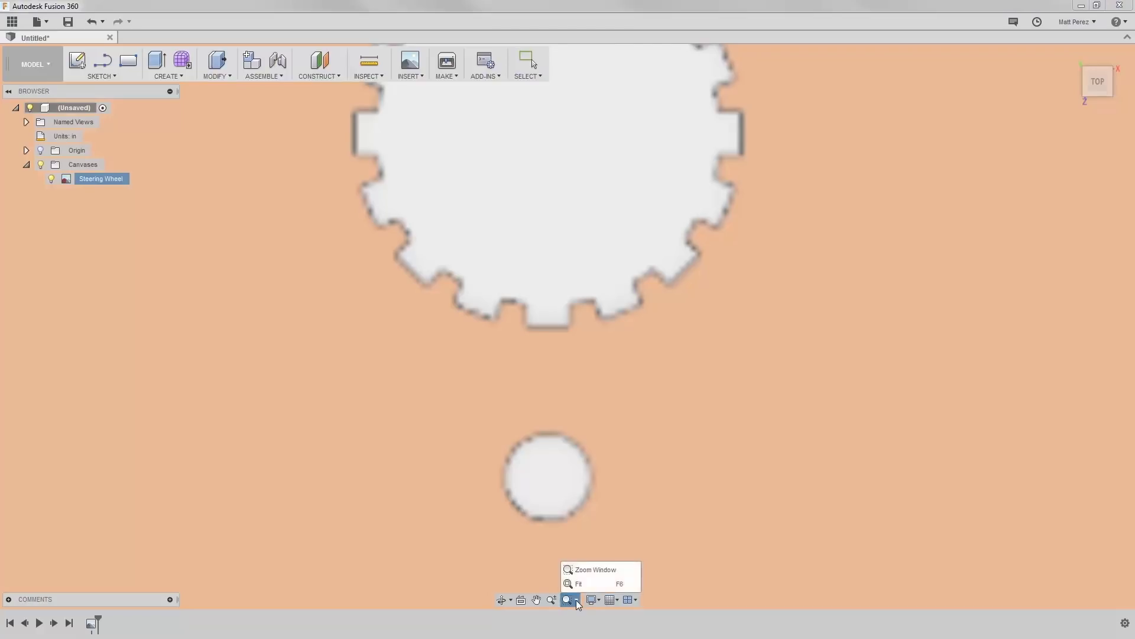
click(585, 585)
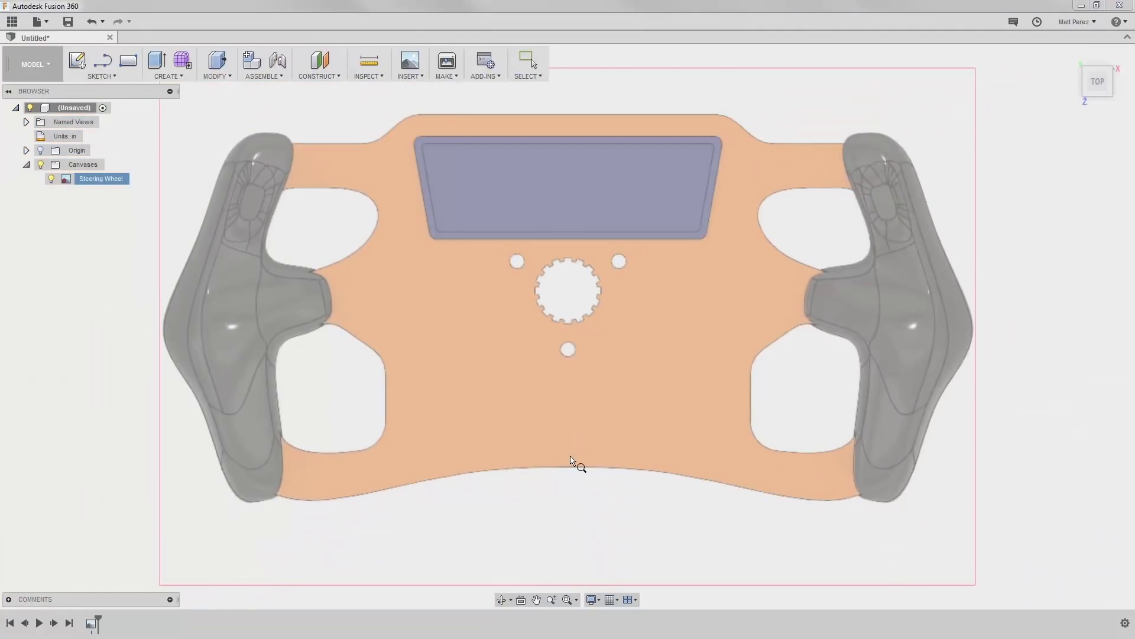